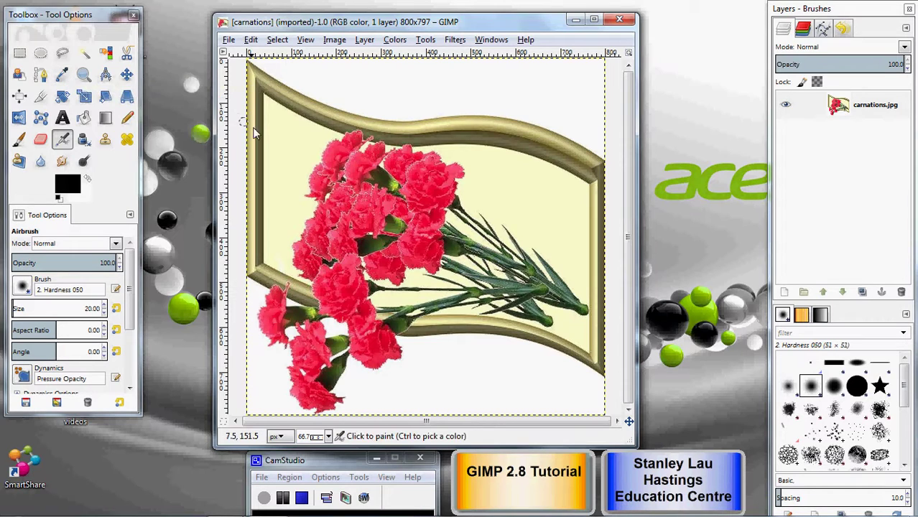
Dab the Airbrush on the cream background, and sample foreground colours from the white area, red petals and a green stem with the Color Picker
click(288, 138)
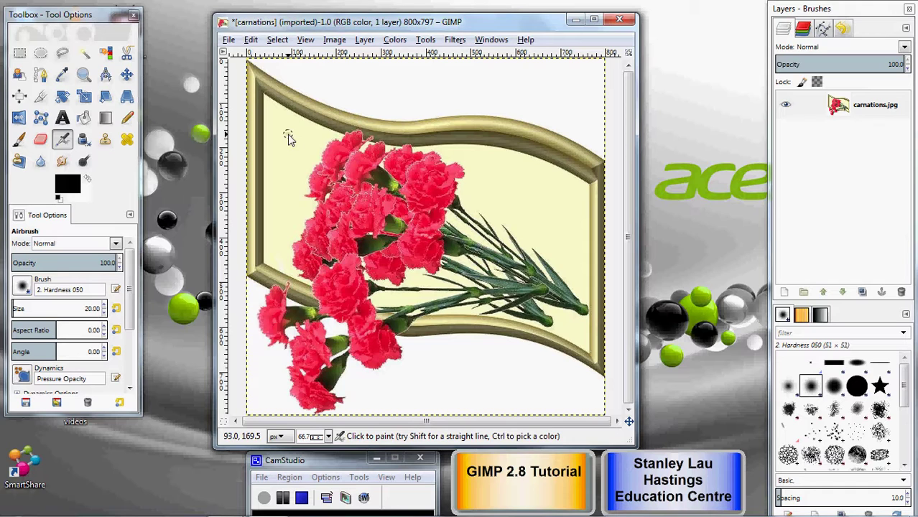
click(62, 74)
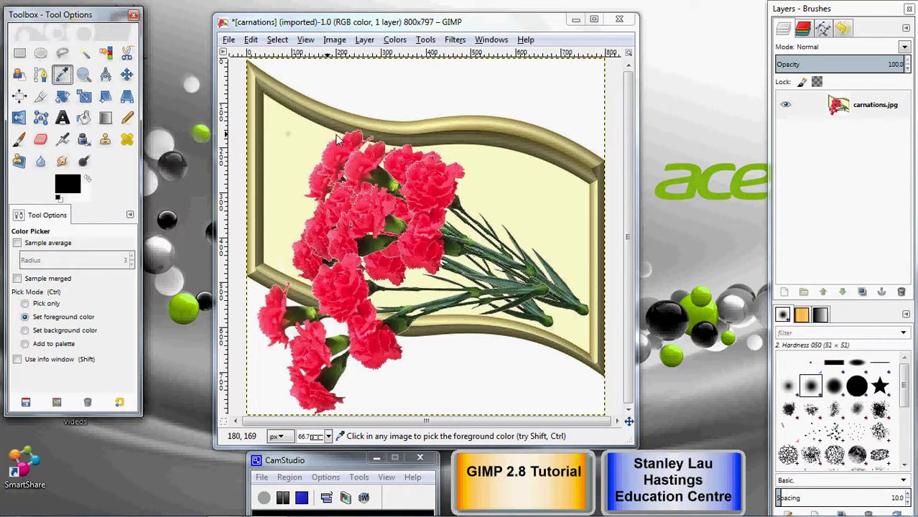
click(430, 106)
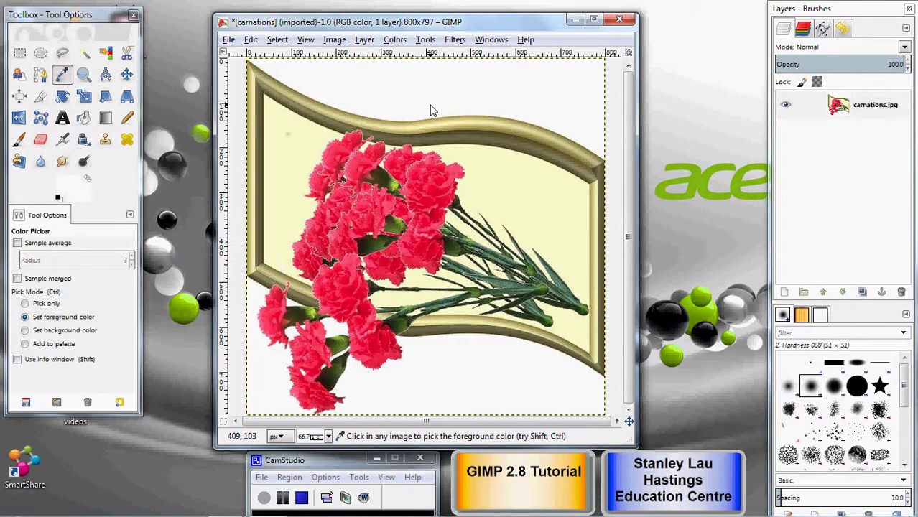
click(433, 178)
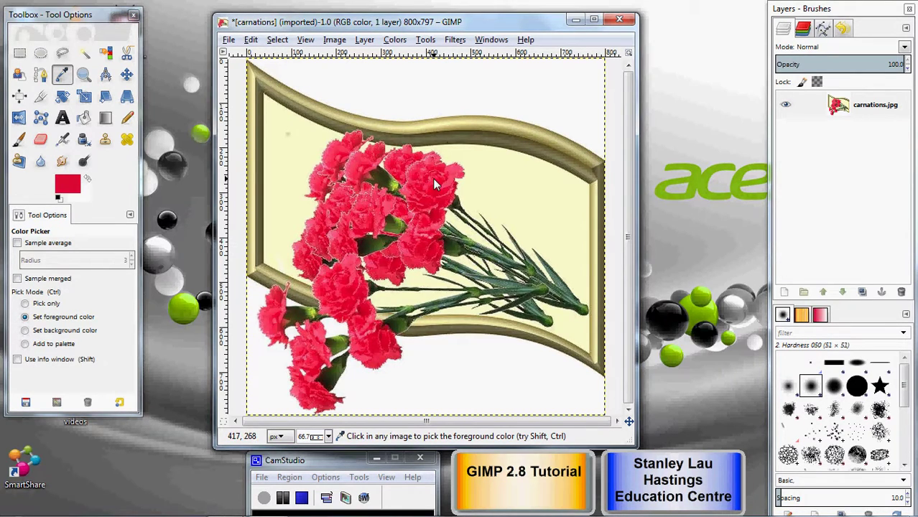
click(514, 271)
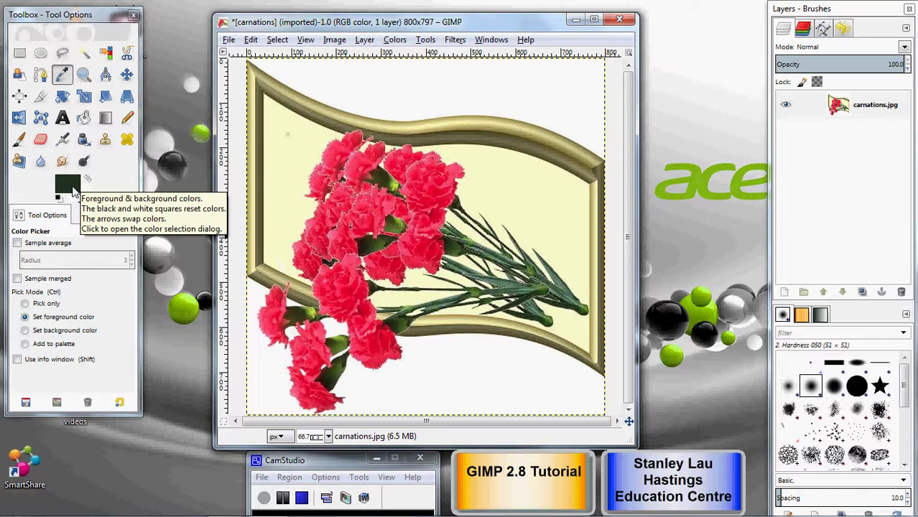
click(316, 367)
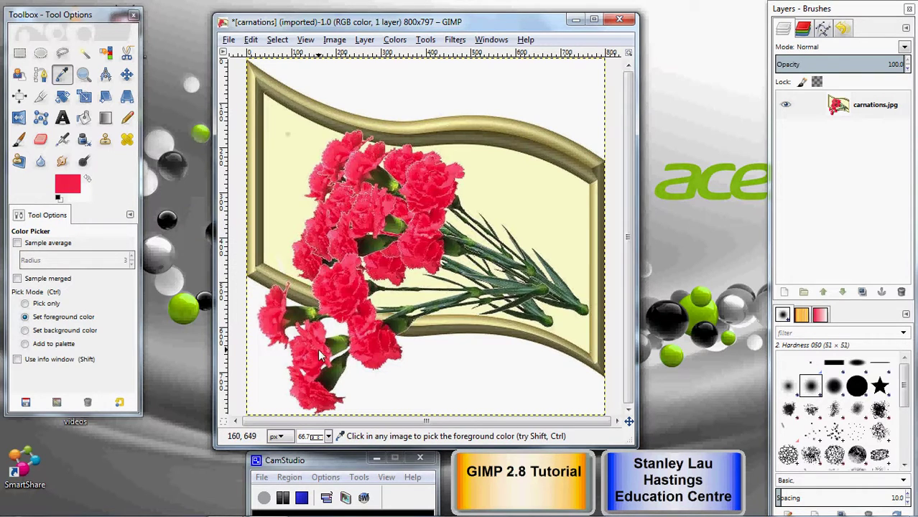
click(322, 354)
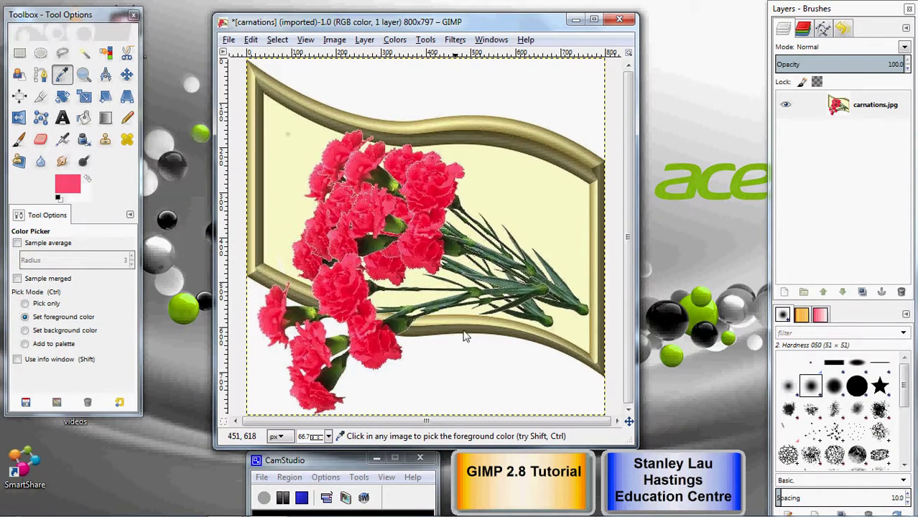
Sample foreground colours from several light and dark spots along the upper edge of the golden frame
click(586, 180)
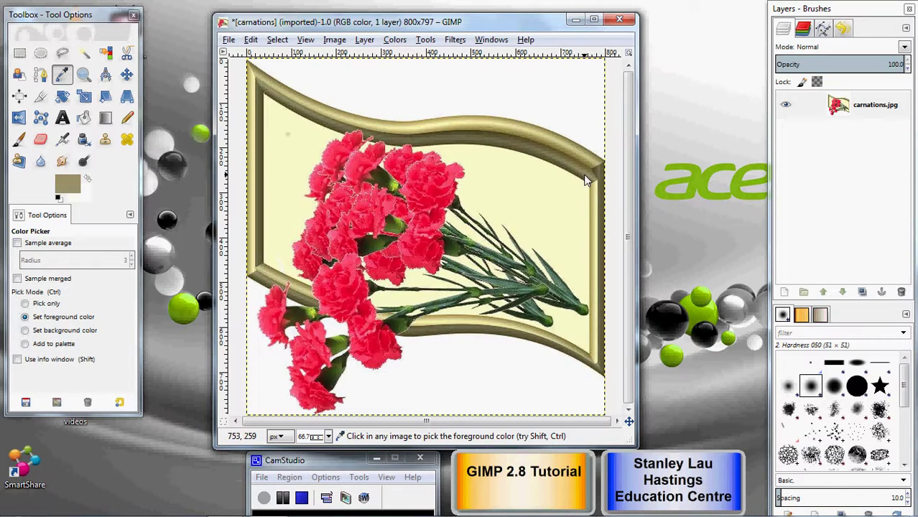
click(549, 159)
click(544, 143)
click(538, 139)
click(537, 132)
click(532, 134)
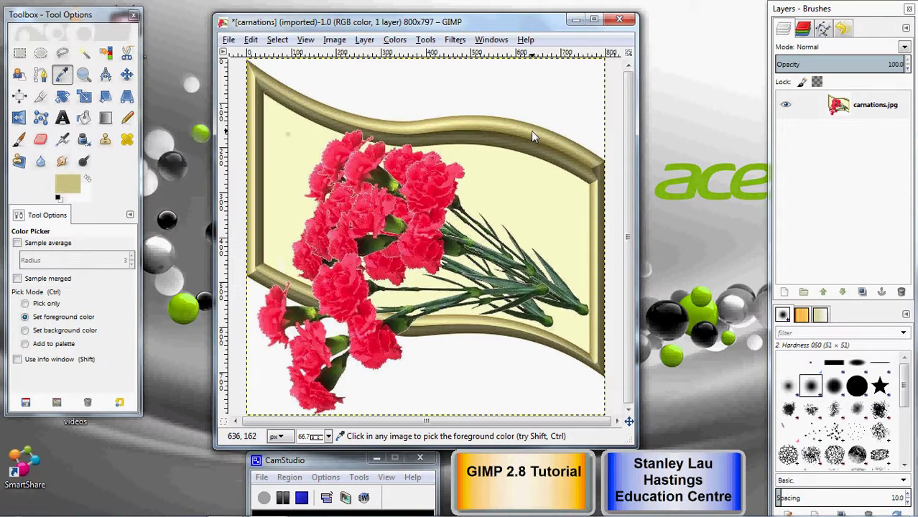
click(531, 131)
click(516, 128)
click(515, 127)
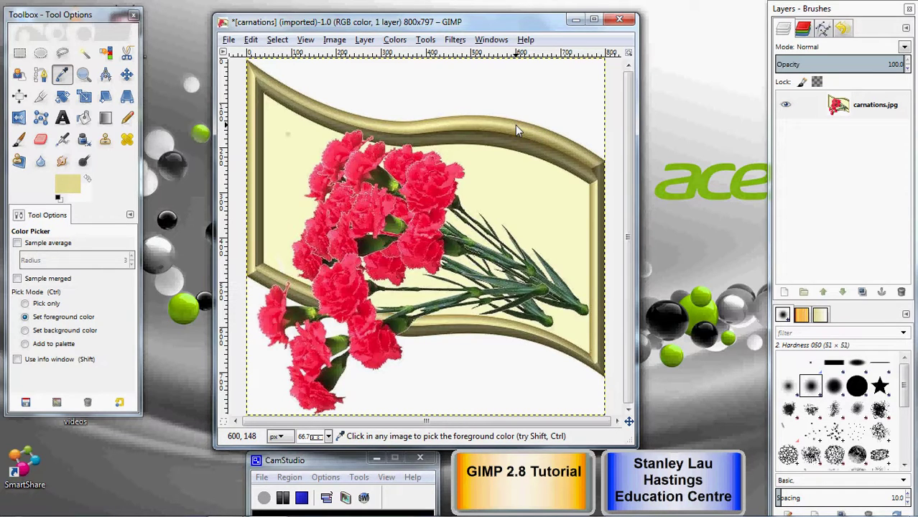
click(516, 128)
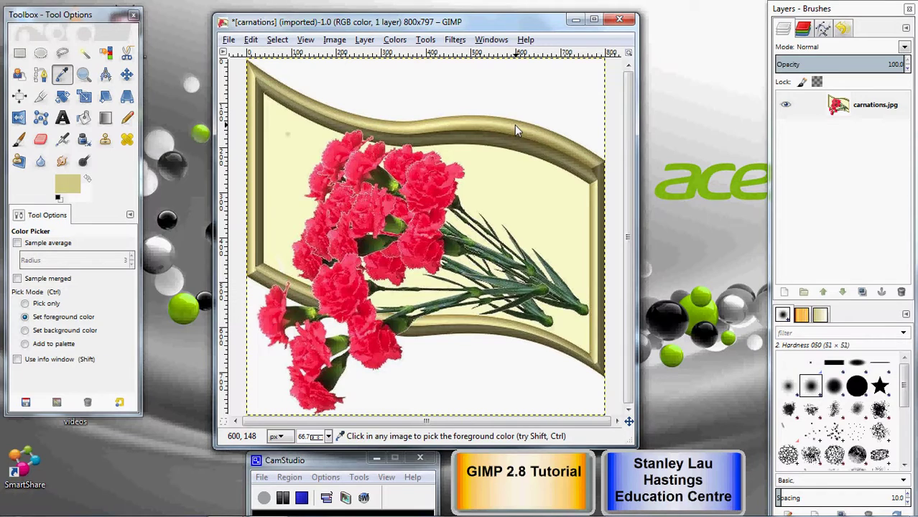
click(514, 127)
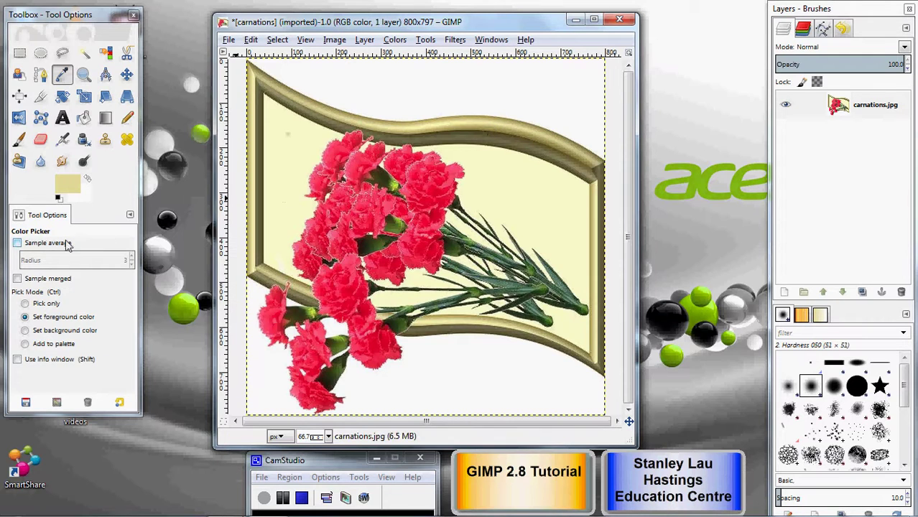
Enable Sample average for the Color Picker and set its radius to 8
click(17, 244)
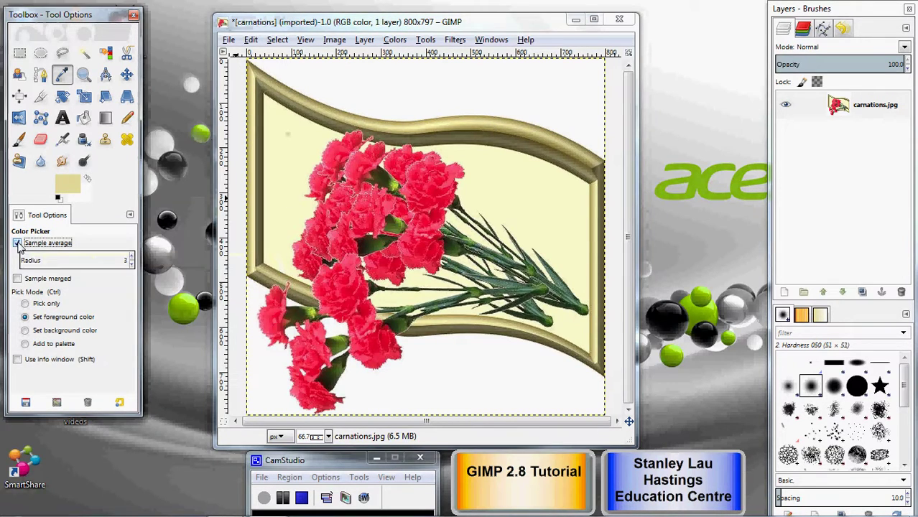
click(131, 260)
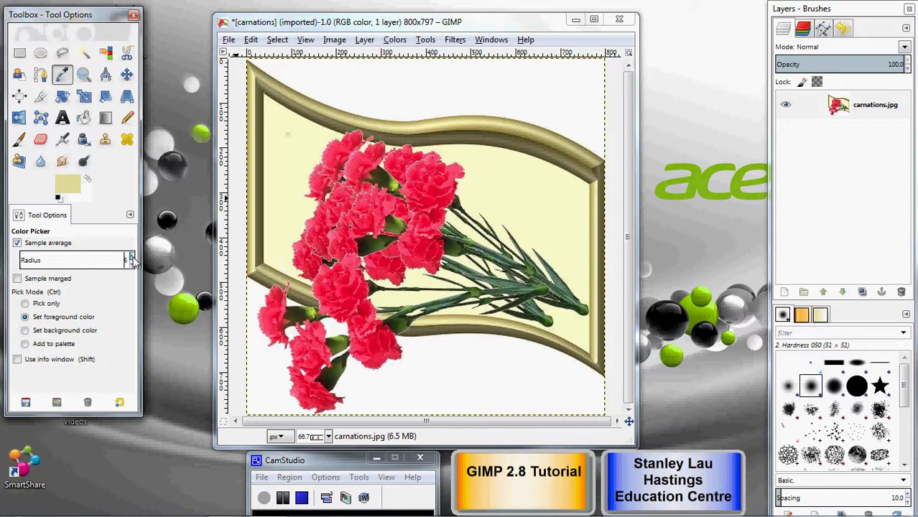
click(133, 263)
click(133, 264)
click(133, 263)
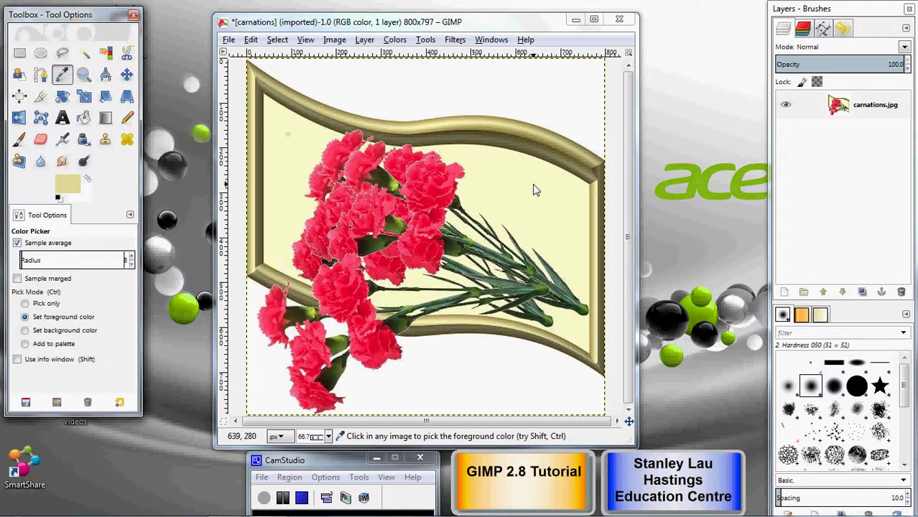
Sample the averaged colour of the cream background, and set the foreground to the averaged red of the upper-right carnation
click(532, 189)
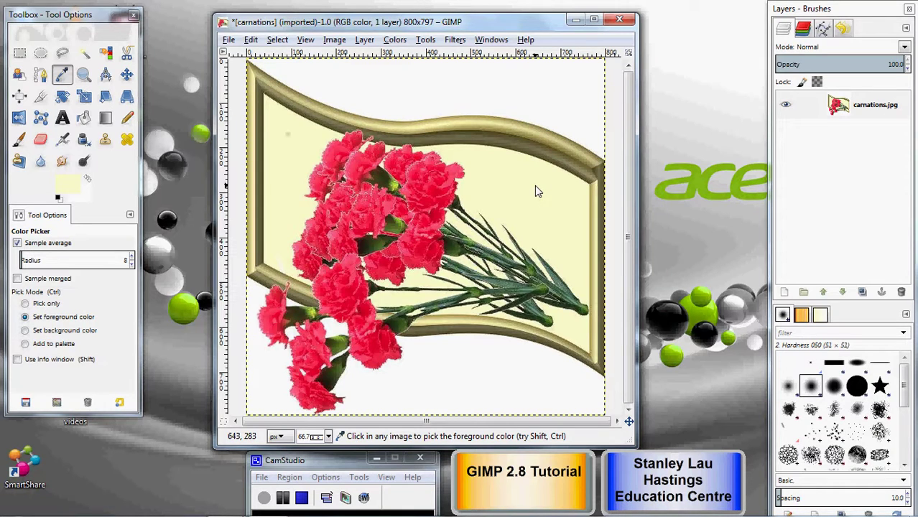
click(452, 185)
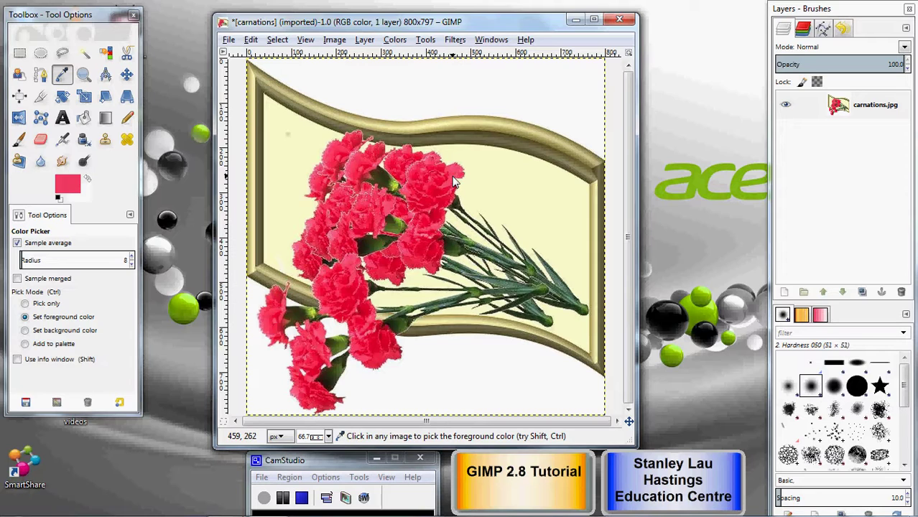
drag(453, 181, 450, 180)
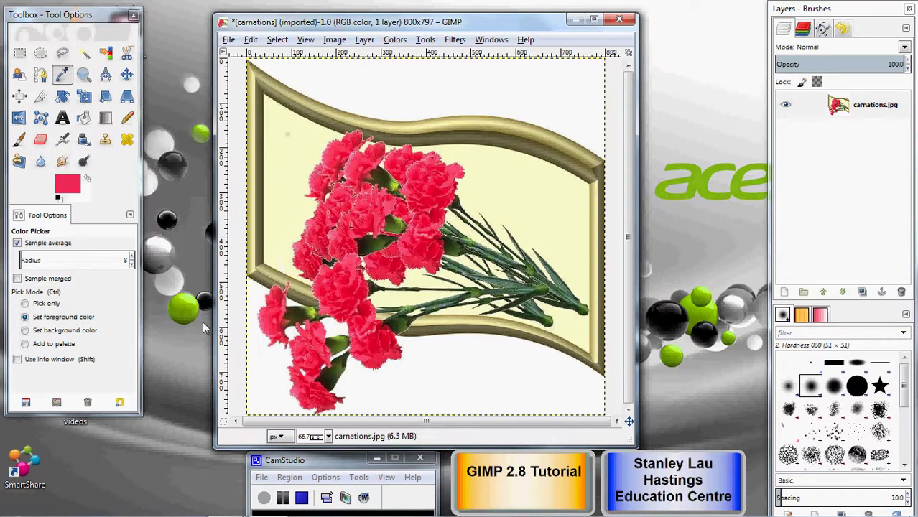
Set the Color Picker's pick mode to Add to palette, and open the foreground/background Colors dialog beside the image
click(25, 345)
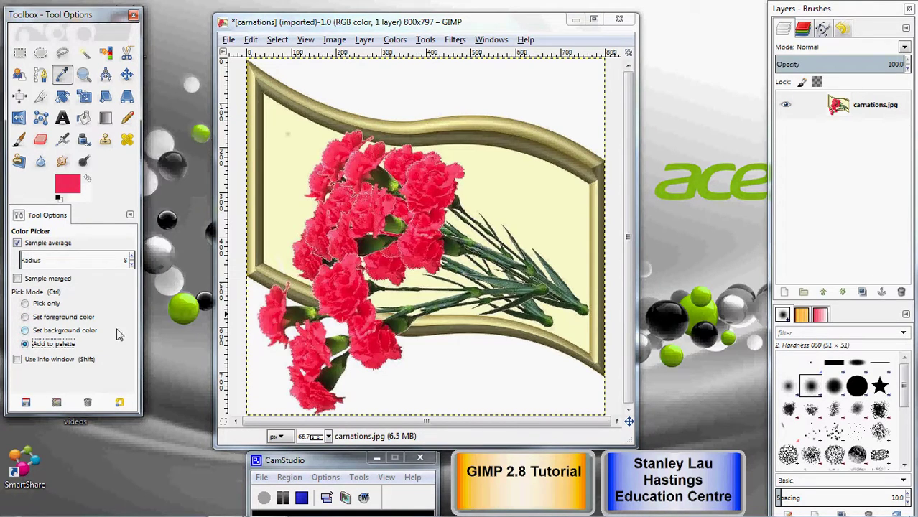
click(491, 40)
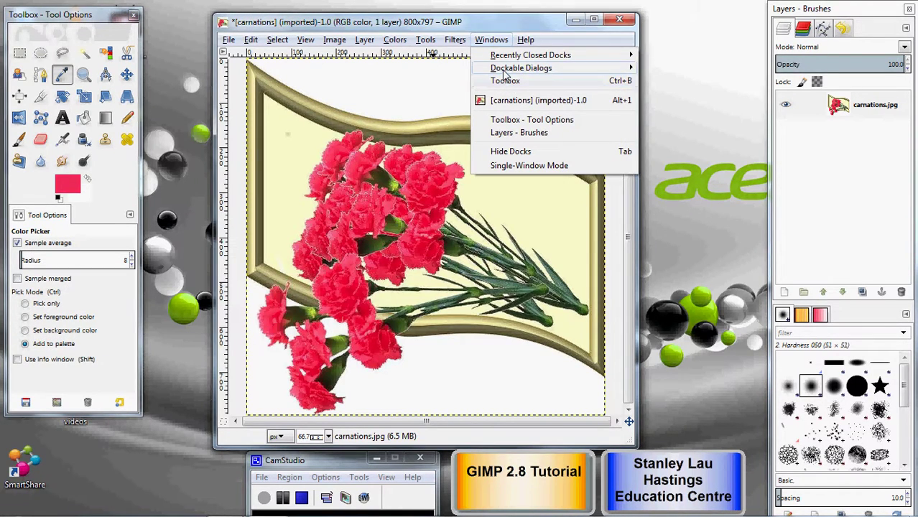
mouse_move(517, 70)
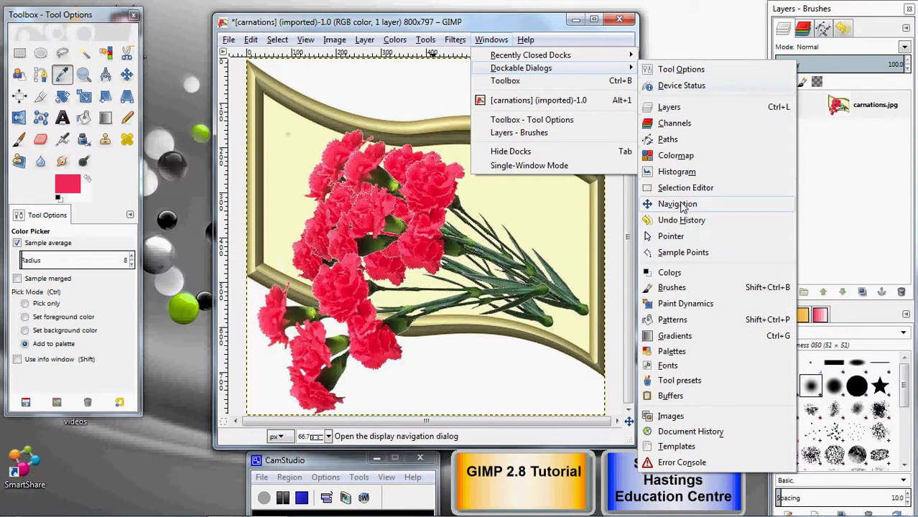
click(664, 273)
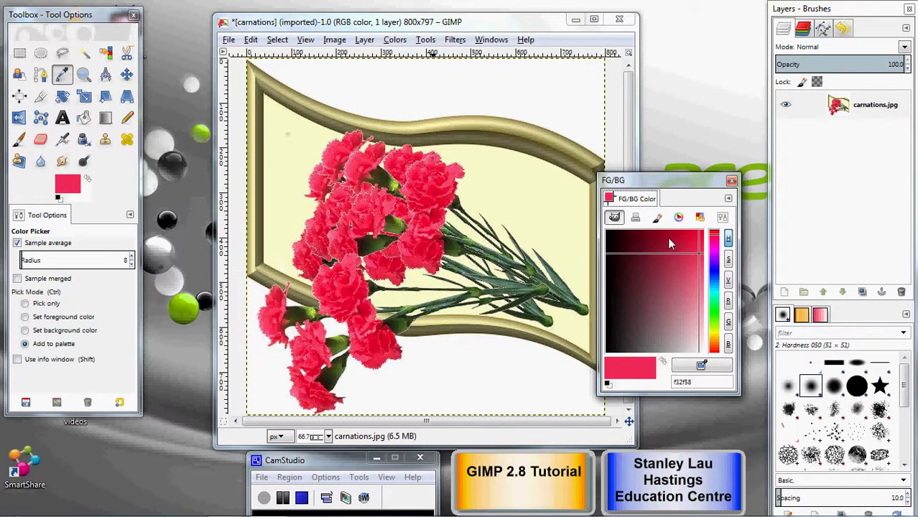
drag(677, 186, 729, 157)
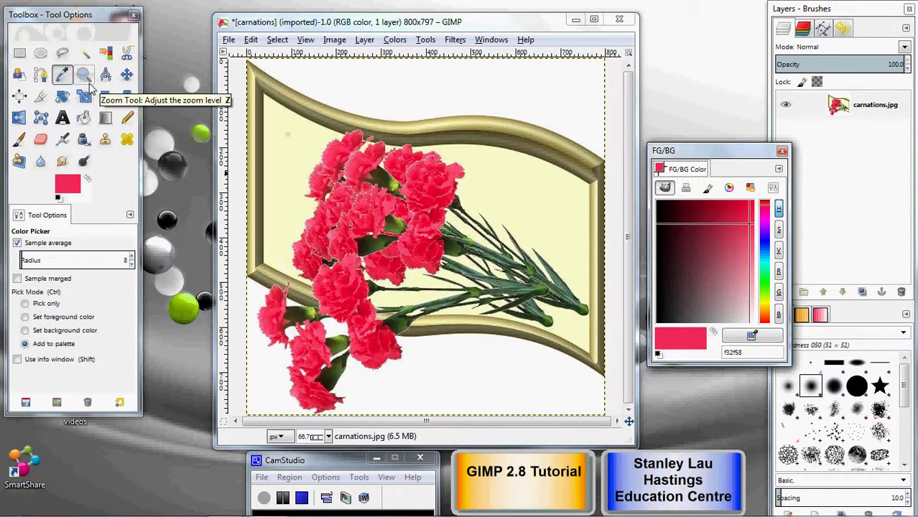
Paint the author's first name in red capitals above the frame with the Paintbrush at size 20
click(21, 140)
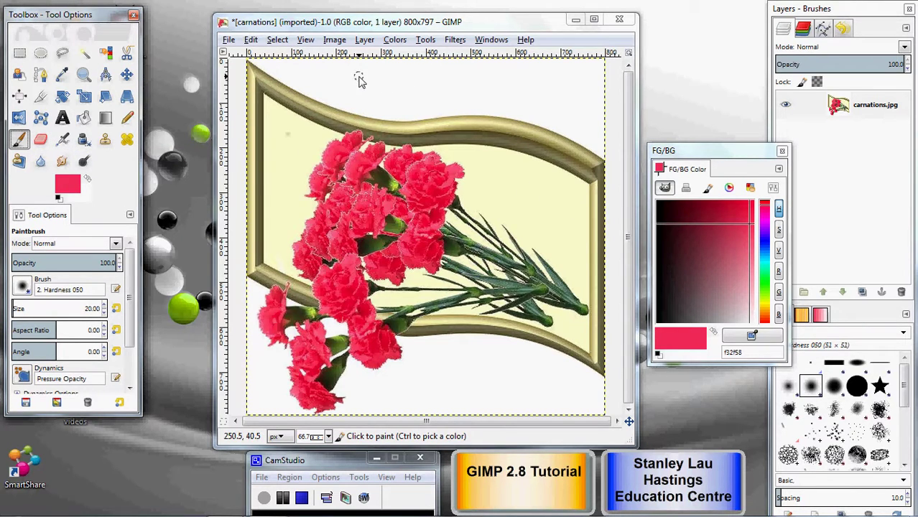
mouse_move(362, 76)
mouse_down()
mouse_move(338, 80)
mouse_move(362, 92)
mouse_move(336, 104)
mouse_up()
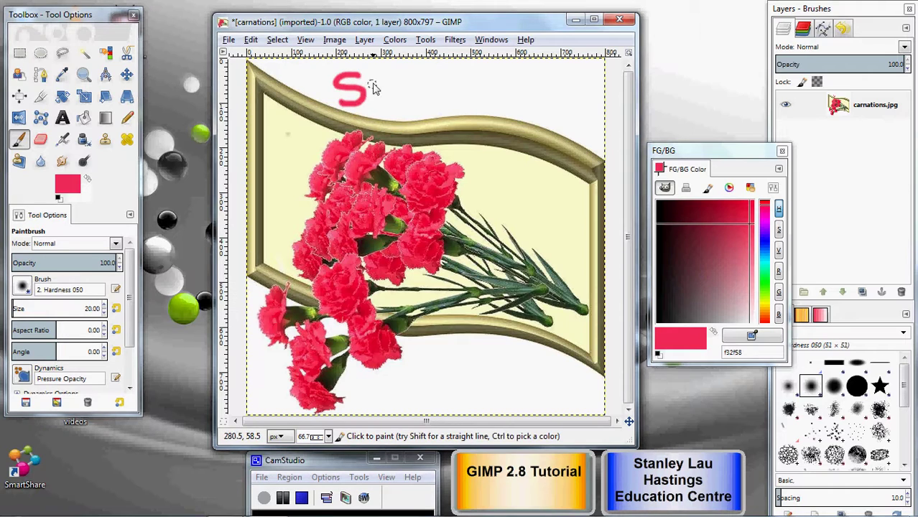
mouse_move(369, 74)
mouse_down()
mouse_move(401, 70)
mouse_move(389, 99)
mouse_move(418, 73)
mouse_move(431, 92)
mouse_move(418, 88)
mouse_move(439, 74)
mouse_move(456, 90)
mouse_move(456, 71)
mouse_move(468, 94)
mouse_move(490, 104)
mouse_up()
mouse_move(492, 72)
mouse_down()
mouse_move(506, 94)
mouse_move(511, 69)
mouse_move(528, 85)
mouse_move(539, 77)
mouse_move(532, 105)
mouse_up()
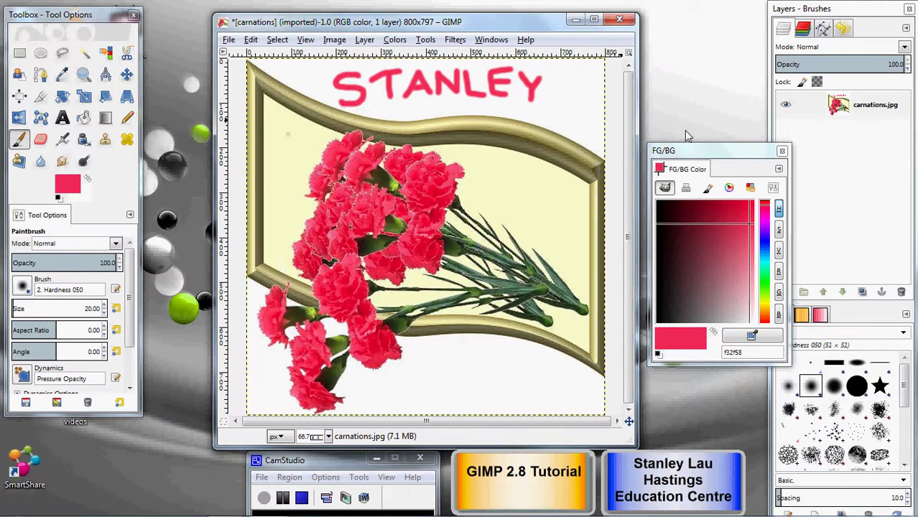
Set the foreground colour to the dark blue 3b3b99 in the Colors dialog
drag(708, 157, 714, 72)
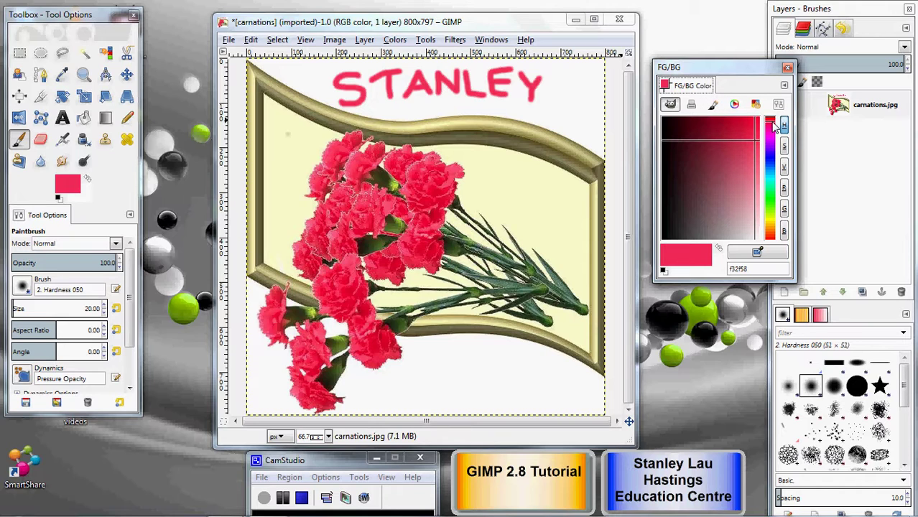
drag(774, 126, 754, 142)
mouse_move(732, 173)
mouse_down()
mouse_move(729, 205)
mouse_move(752, 137)
mouse_move(671, 127)
mouse_move(724, 210)
mouse_move(750, 227)
mouse_move(732, 196)
mouse_move(700, 209)
mouse_move(709, 164)
mouse_move(708, 176)
mouse_move(718, 167)
mouse_up()
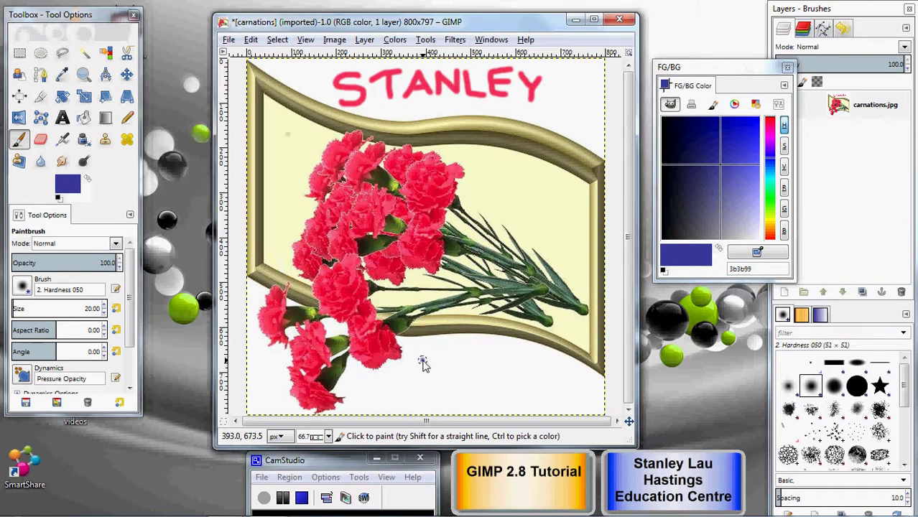
Paint the year 2015 in dark blue on the white area below the frame
mouse_move(423, 359)
mouse_down()
mouse_move(444, 358)
mouse_move(423, 386)
mouse_move(453, 391)
mouse_up()
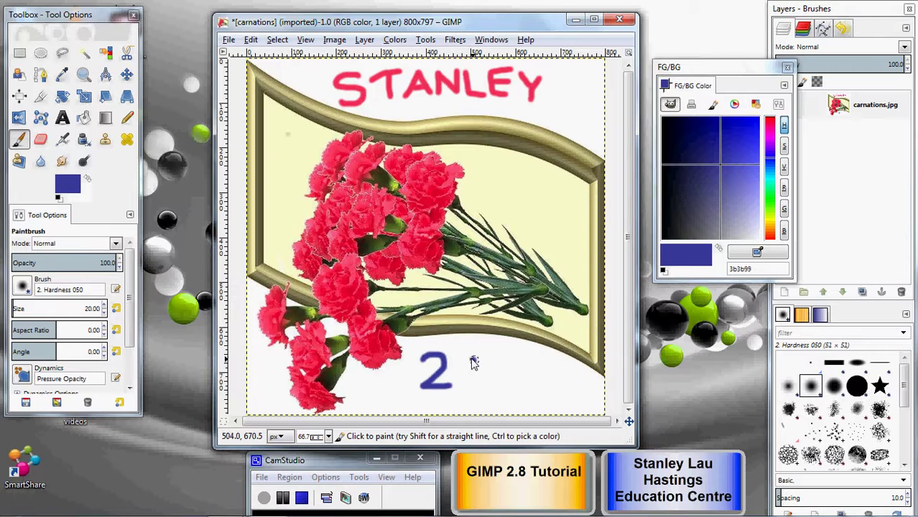
mouse_move(474, 359)
mouse_down()
mouse_move(456, 372)
mouse_move(463, 383)
mouse_move(476, 380)
mouse_move(476, 364)
mouse_move(491, 385)
mouse_up()
mouse_move(499, 354)
mouse_down()
mouse_move(518, 353)
mouse_move(522, 375)
mouse_move(505, 387)
mouse_up()
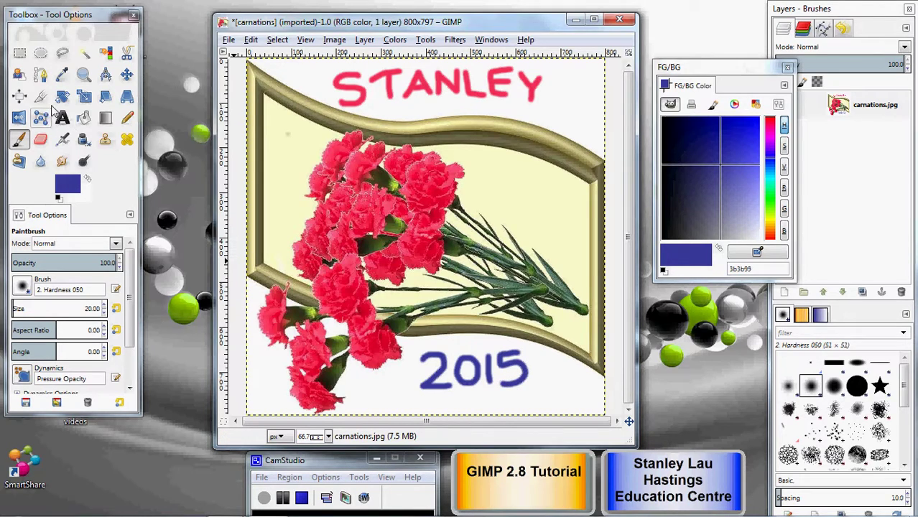
Switch to the Color Picker, bring up the Colors dialog again and set the foreground to yellow d1d813
click(62, 74)
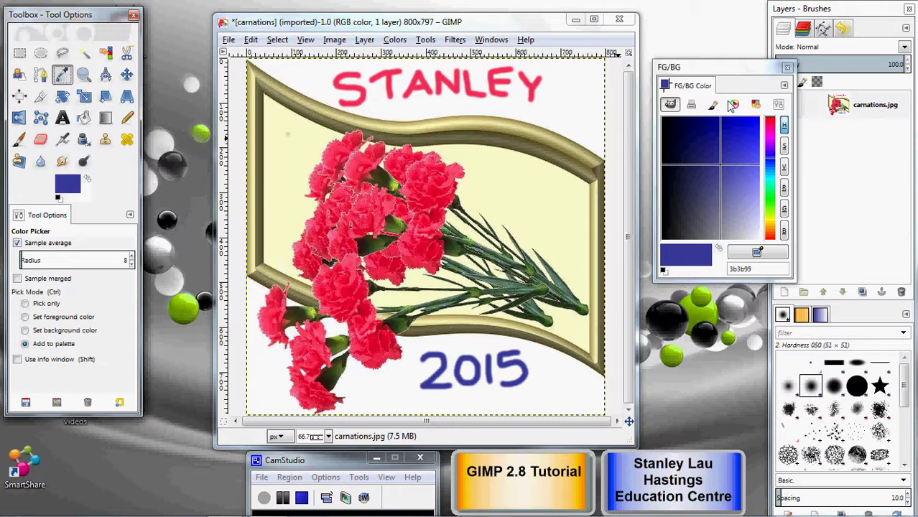
click(491, 40)
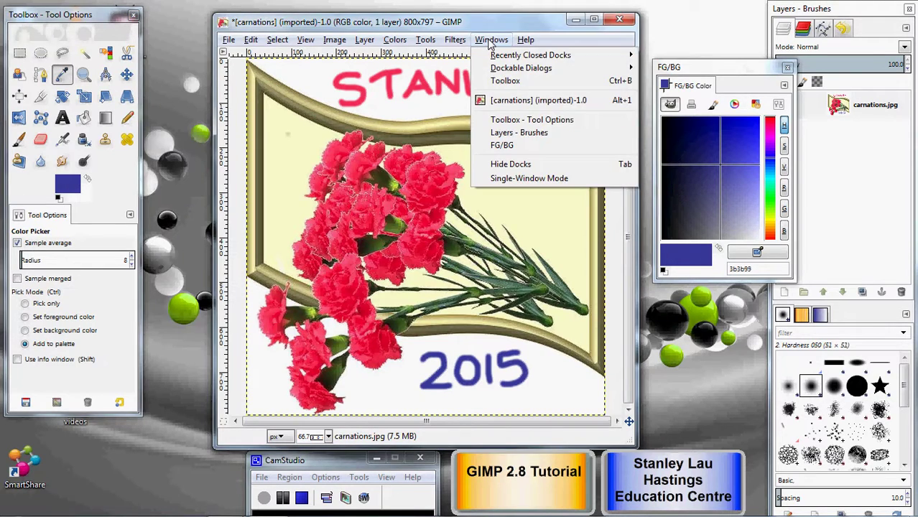
mouse_move(535, 69)
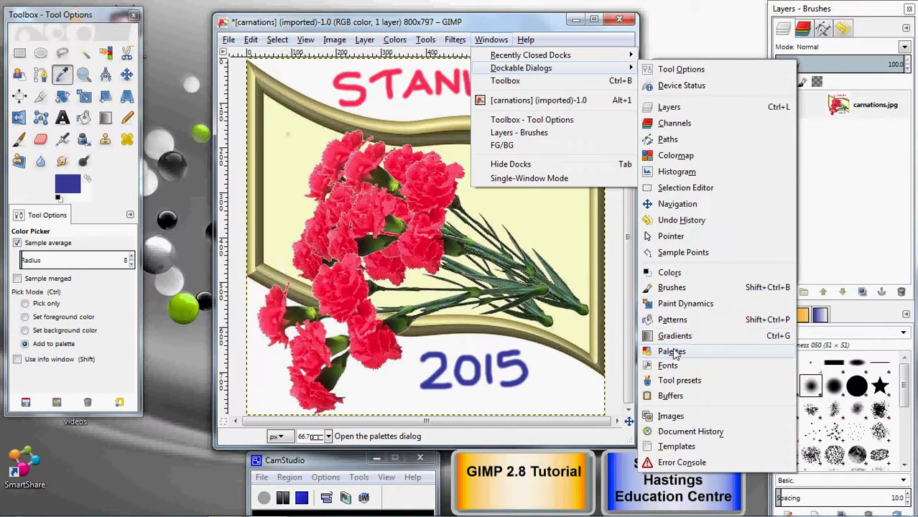
click(668, 276)
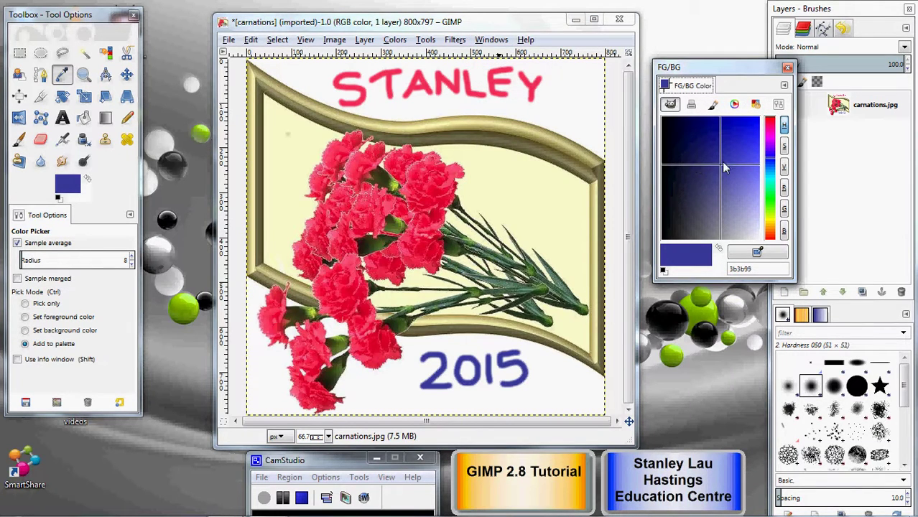
drag(776, 165, 774, 241)
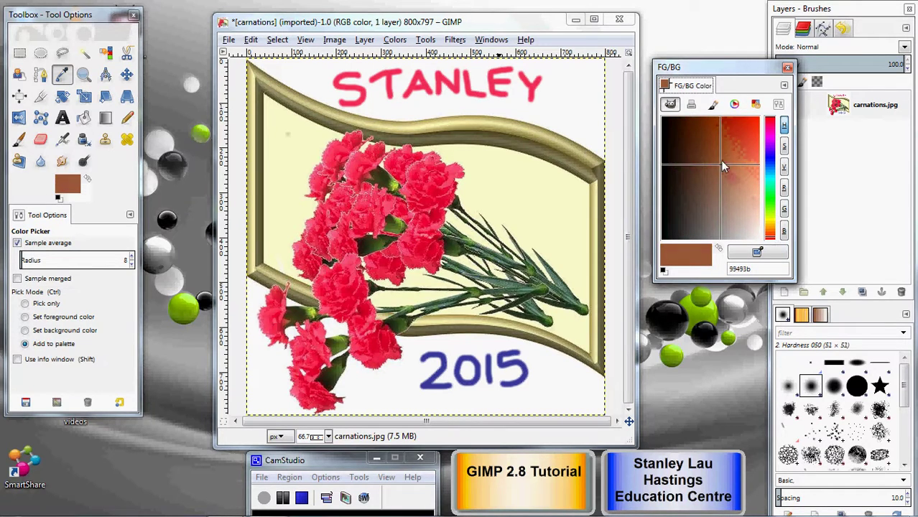
drag(722, 165, 740, 142)
drag(775, 243, 770, 224)
drag(733, 135, 743, 128)
Paint a stepped yellow underline beneath 2015 with the Paintbrush
click(18, 139)
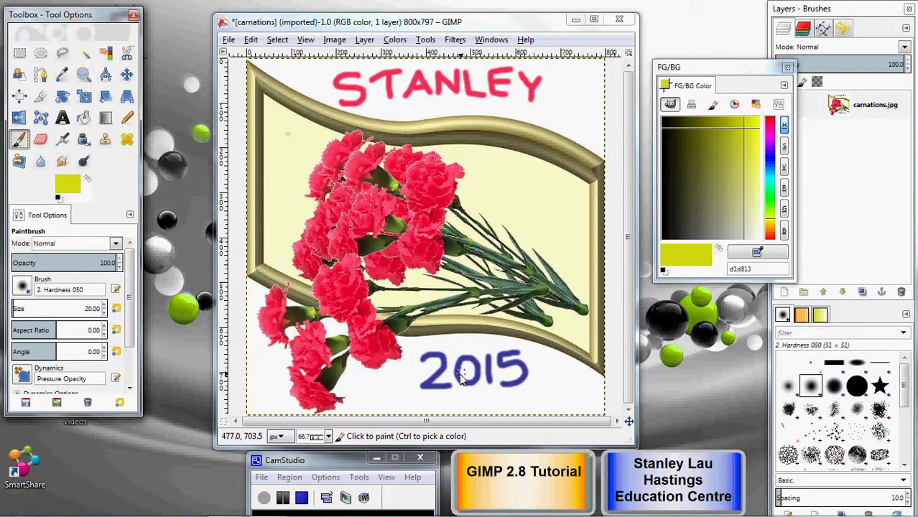
drag(427, 396, 583, 411)
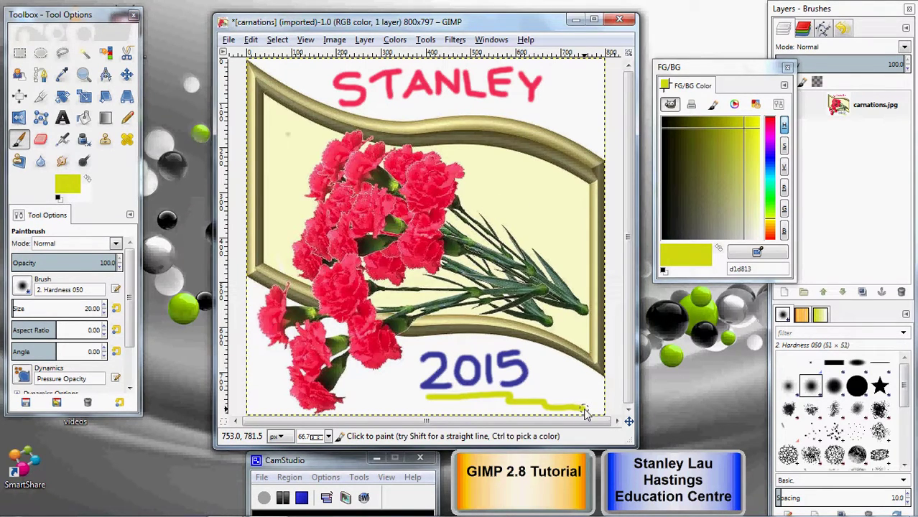